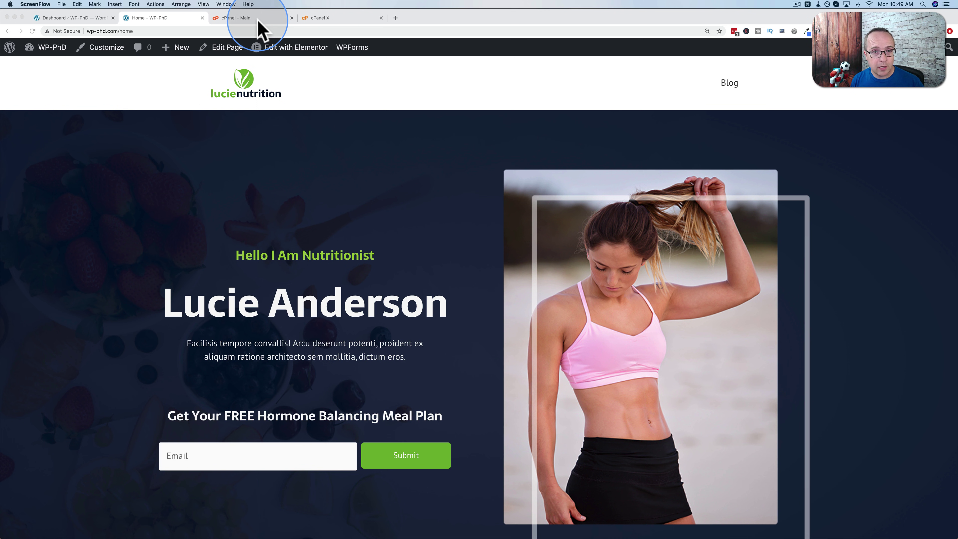
- Leave the WP-PhD home page for the 'cPanel - Main' tab
left_click(259, 22)
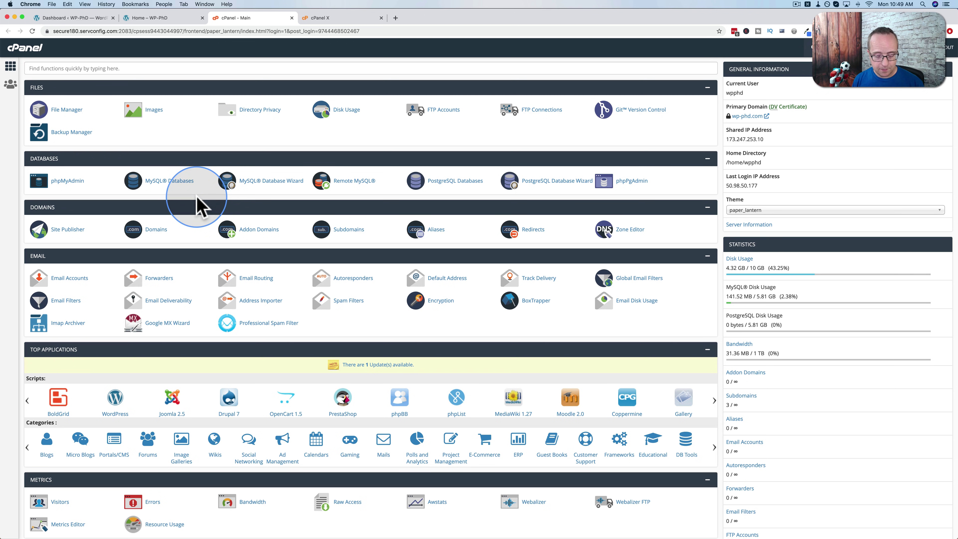
- Search the cPanel dashboard for 'ssl' and open the SSL/TLS manager under Security
key("super+f")
type("ssl")
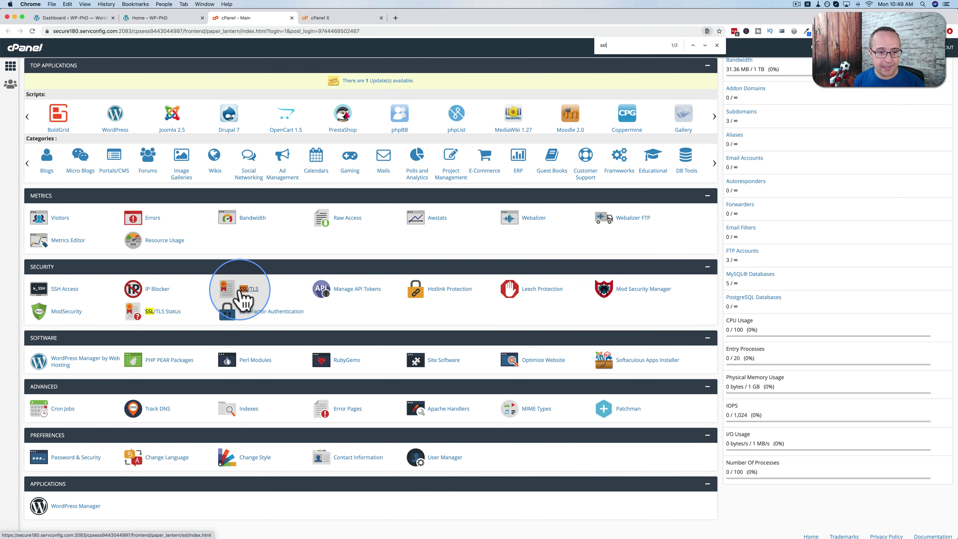
left_click(252, 292)
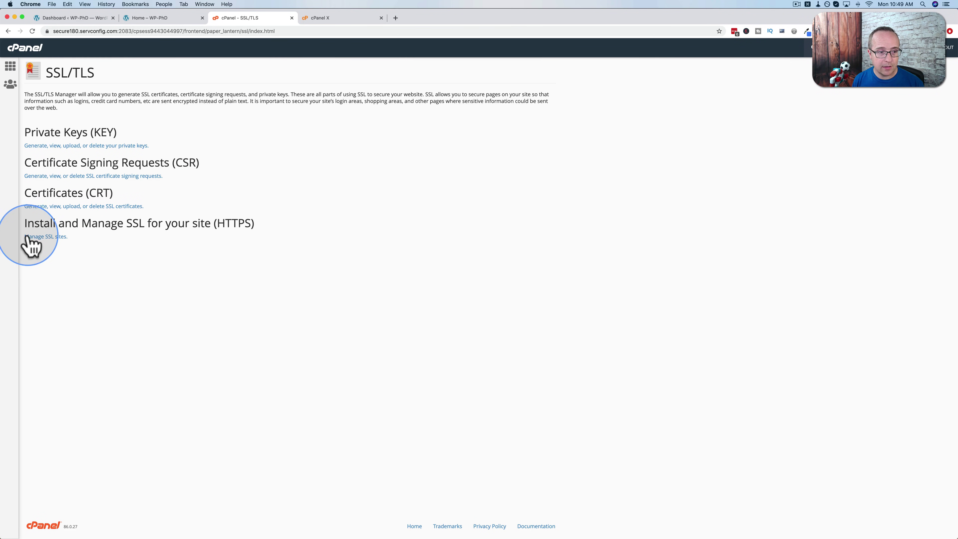
left_click_drag(211, 223, 46, 227)
- In Manage SSL sites, pick wp-phd.com and autofill its certificate, private key and CA bundle
left_click(36, 236)
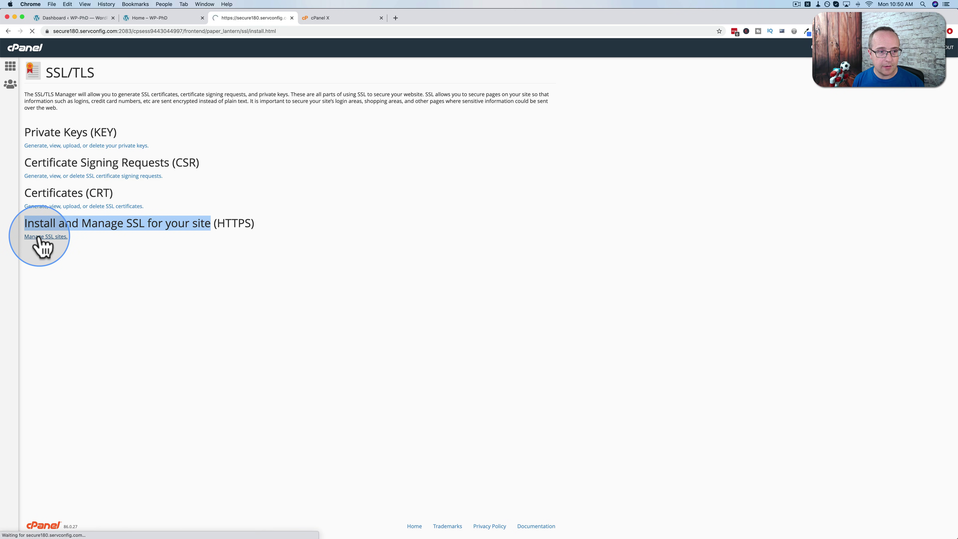
scroll(113, 353, "down", 5)
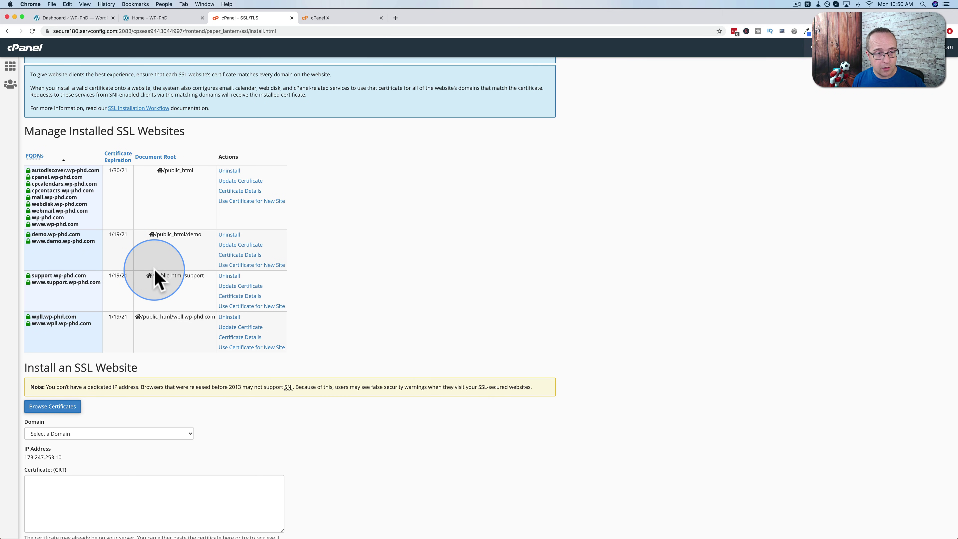
scroll(157, 279, "down", 5)
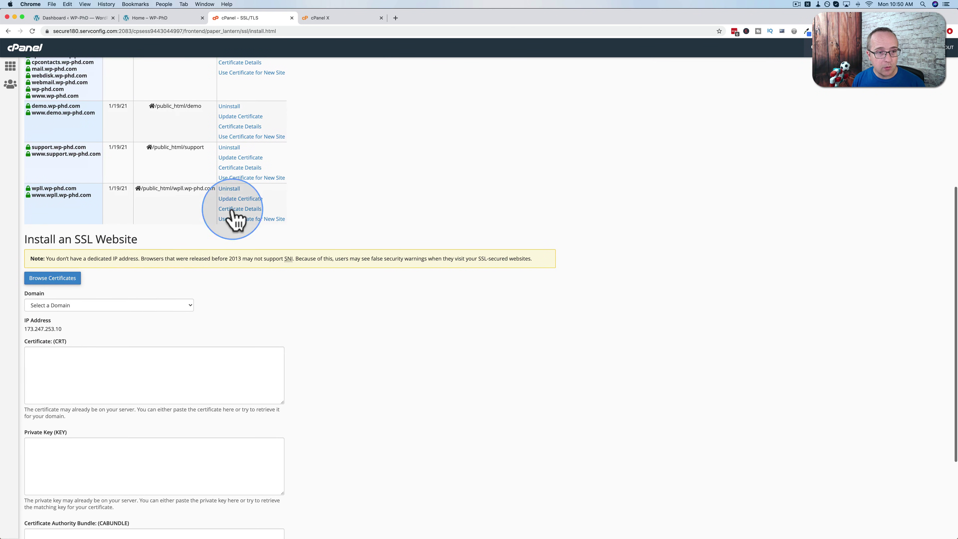
scroll(187, 251, "down", 3)
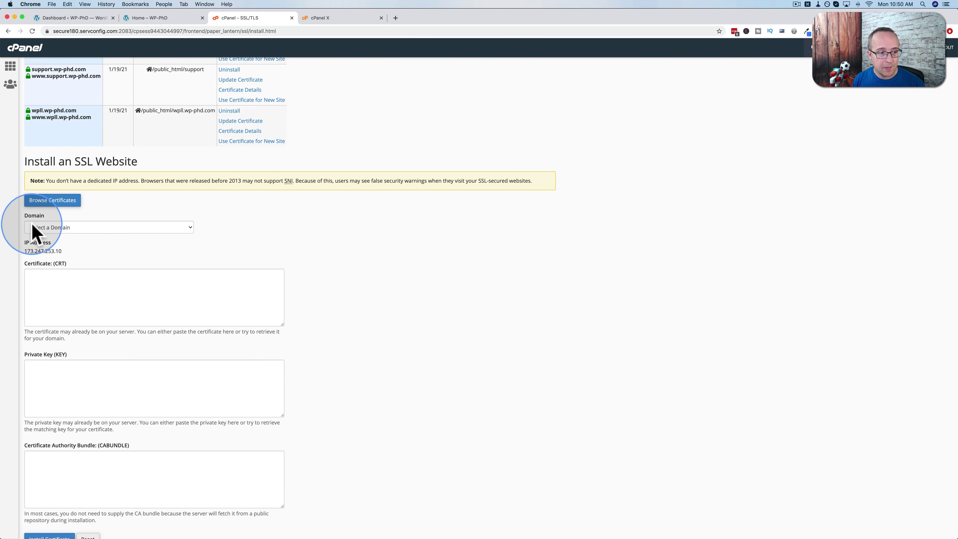
left_click(92, 229)
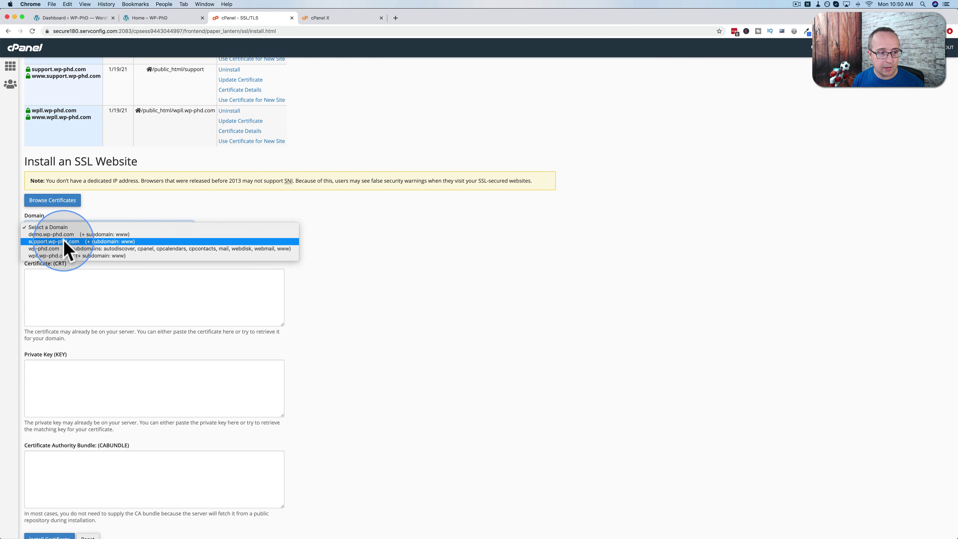
left_click(53, 249)
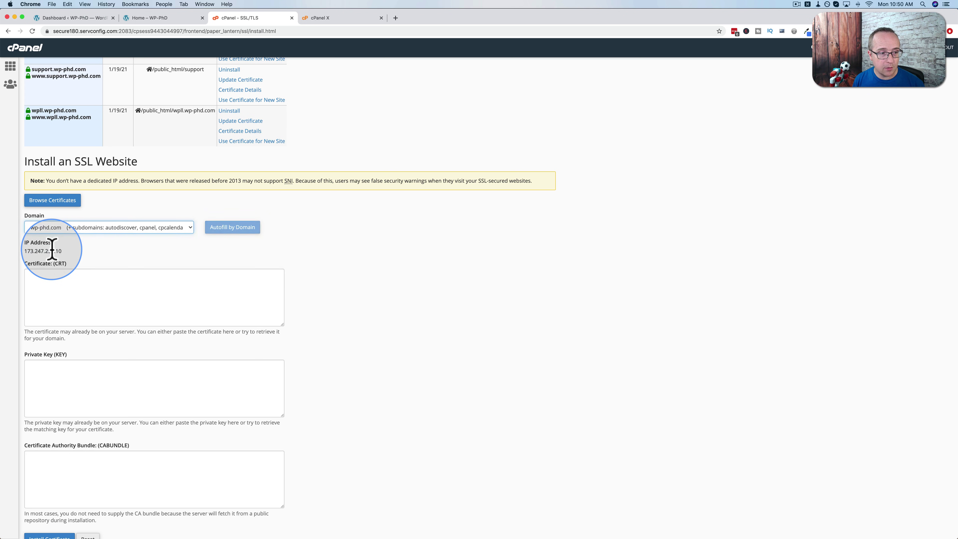
left_click(233, 229)
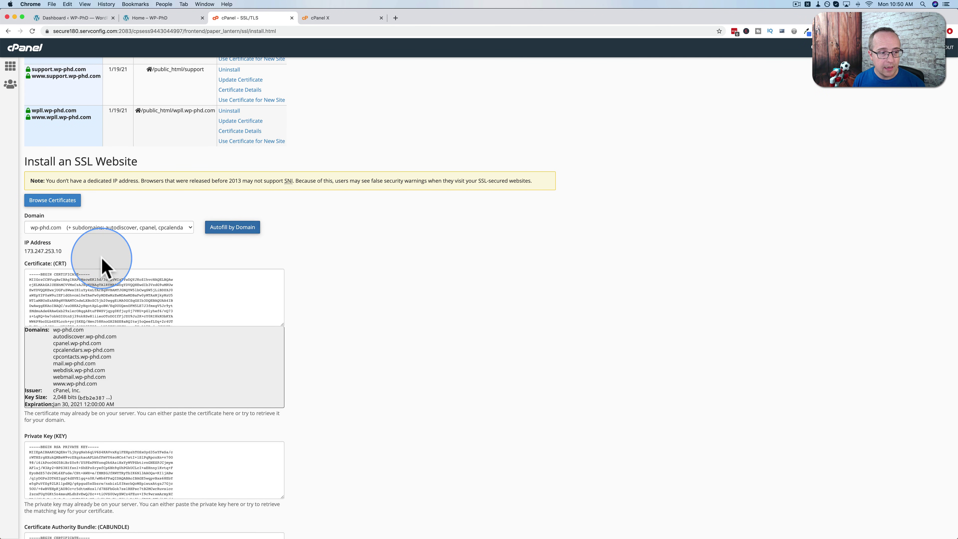
scroll(210, 353, "down", 5)
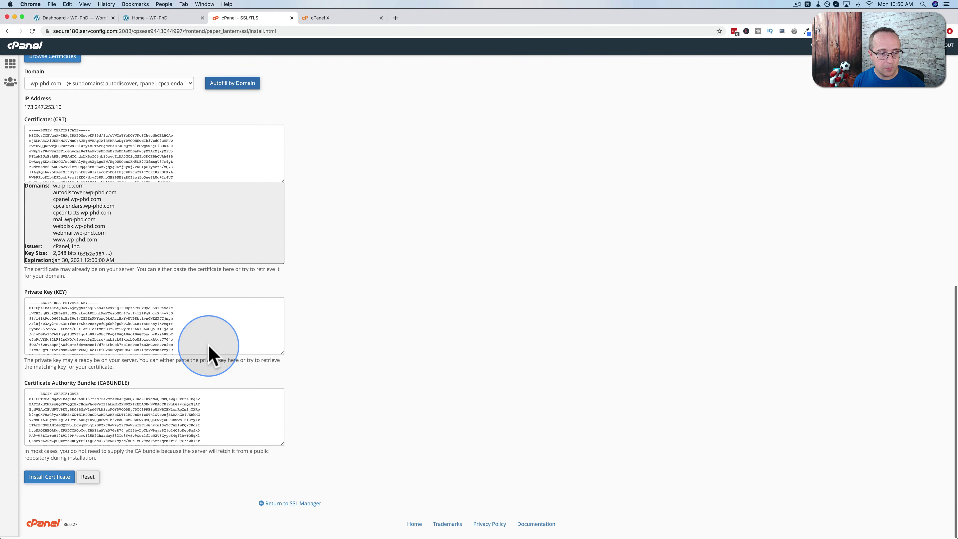
scroll(210, 352, "down", 5)
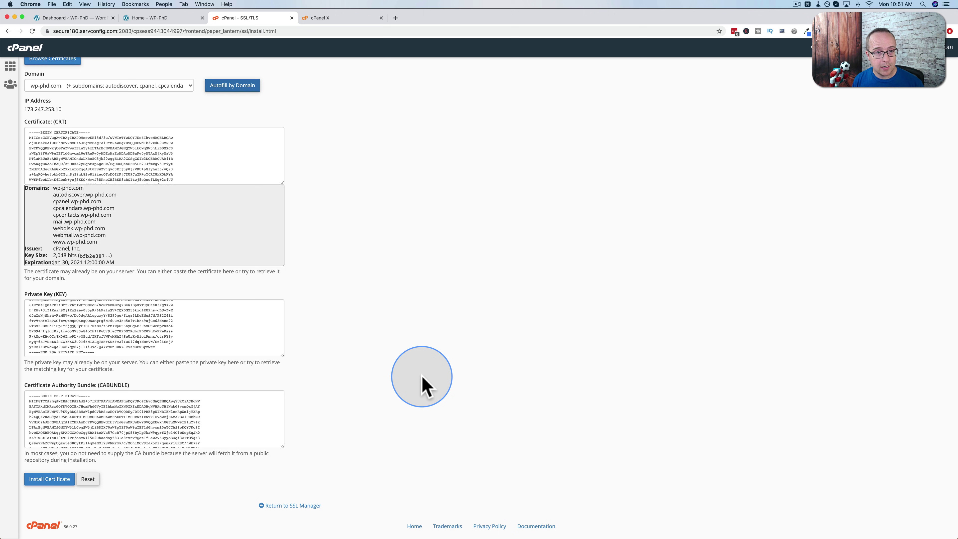
- Move to the SiteGround 'cPanel X' tab and open Let's Encrypt from Security
left_click(344, 23)
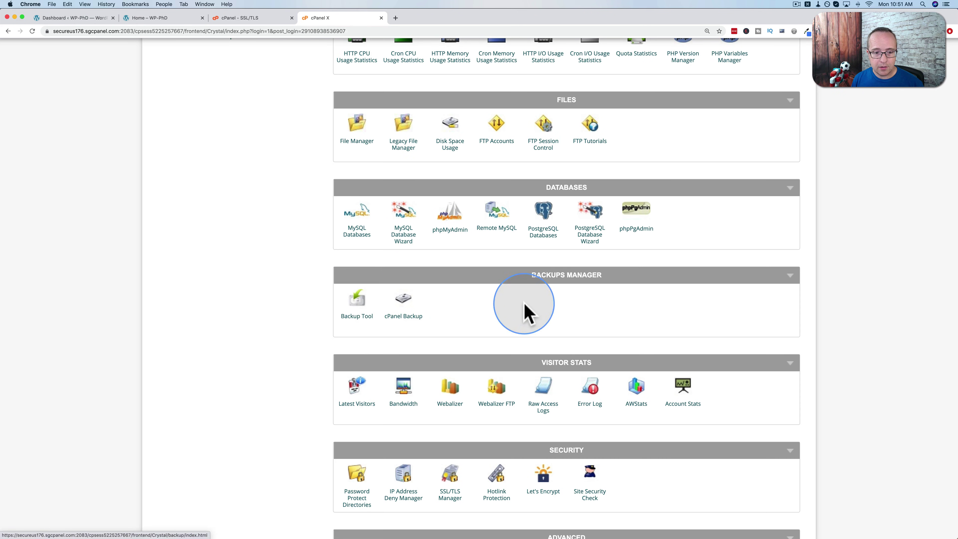
scroll(529, 332, "down", 1)
scroll(529, 332, "down", 6)
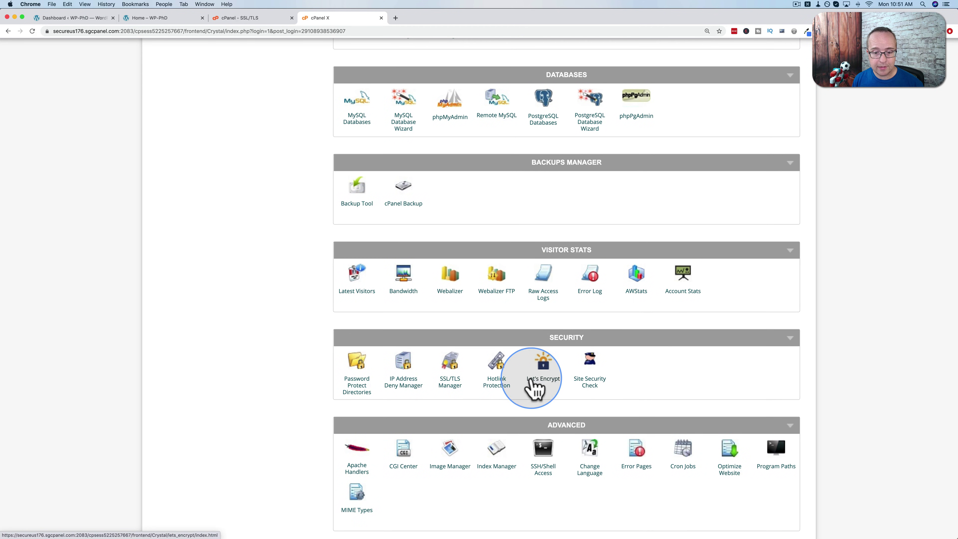
left_click(534, 385)
scroll(430, 251, "down", 10)
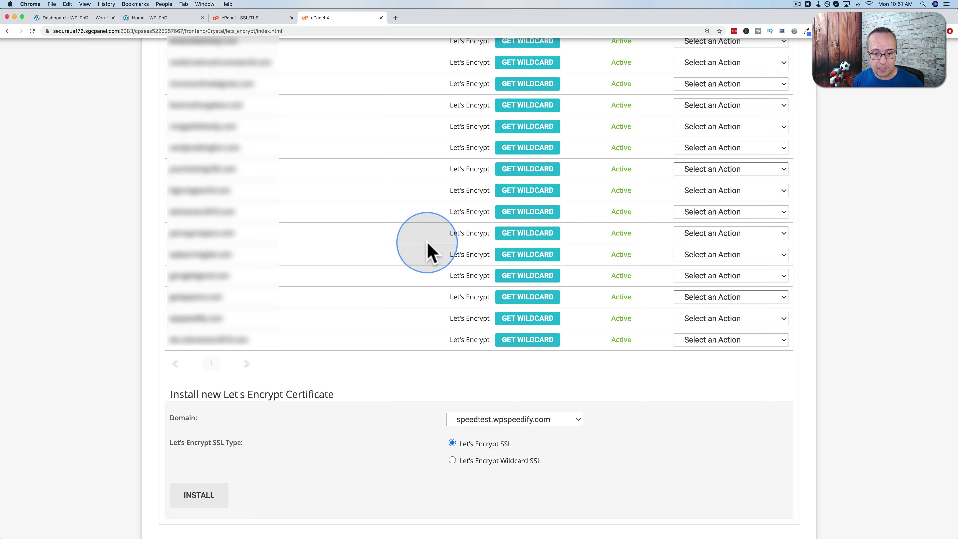
scroll(430, 251, "down", 2)
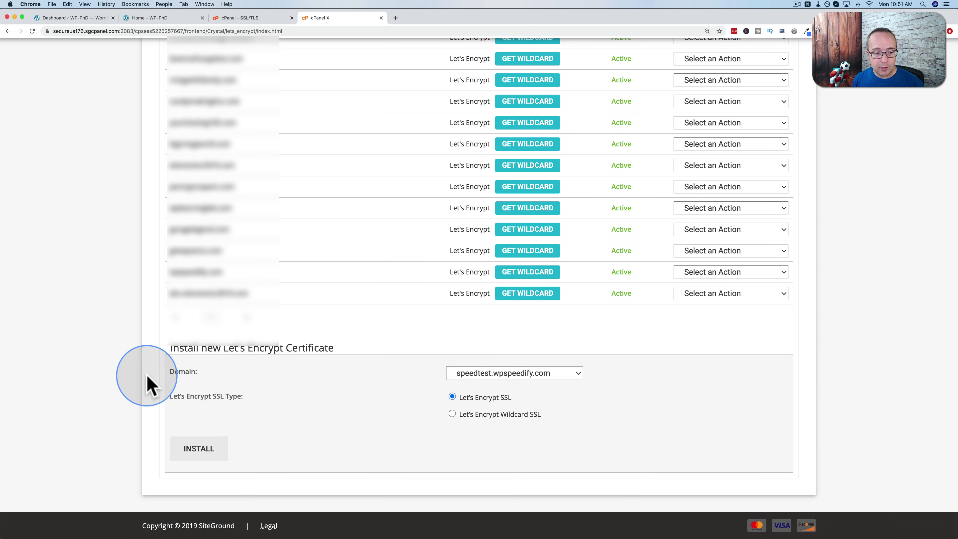
left_click(572, 374)
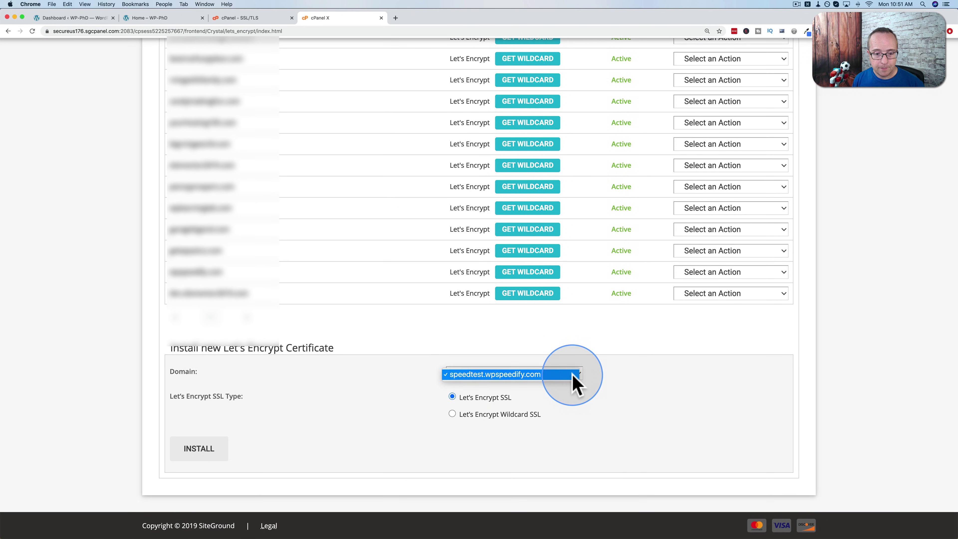
left_click(572, 376)
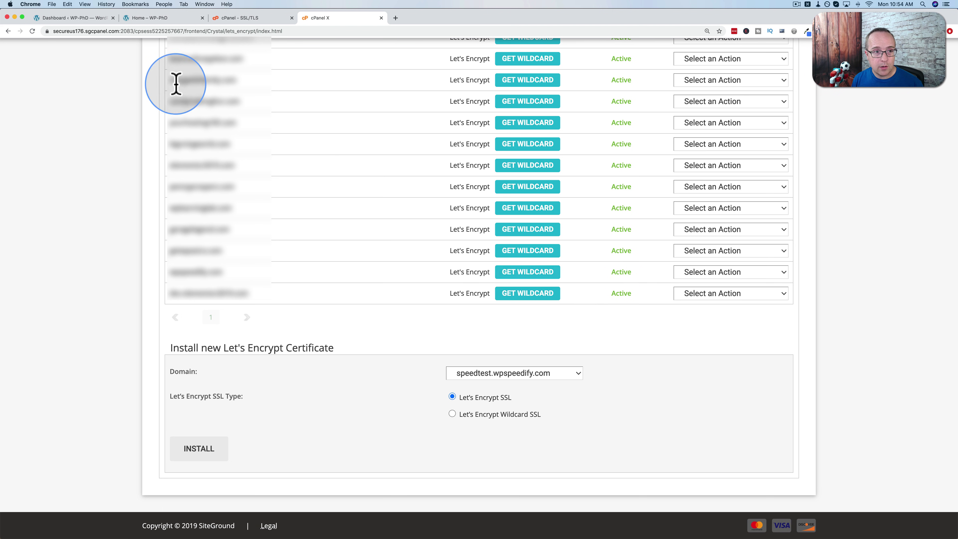
- Begin prefixing the home page address with https, then cancel the edit
left_click(139, 19)
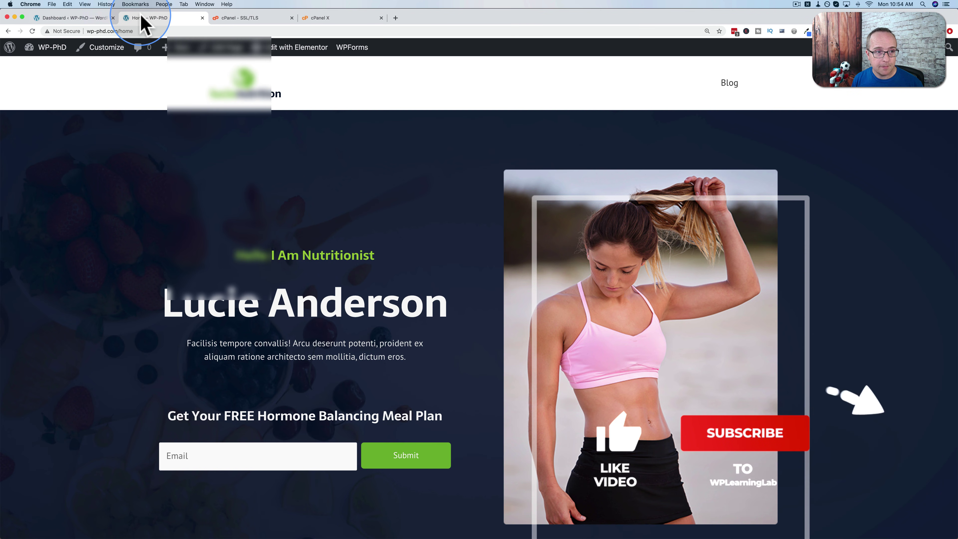
left_click(91, 28)
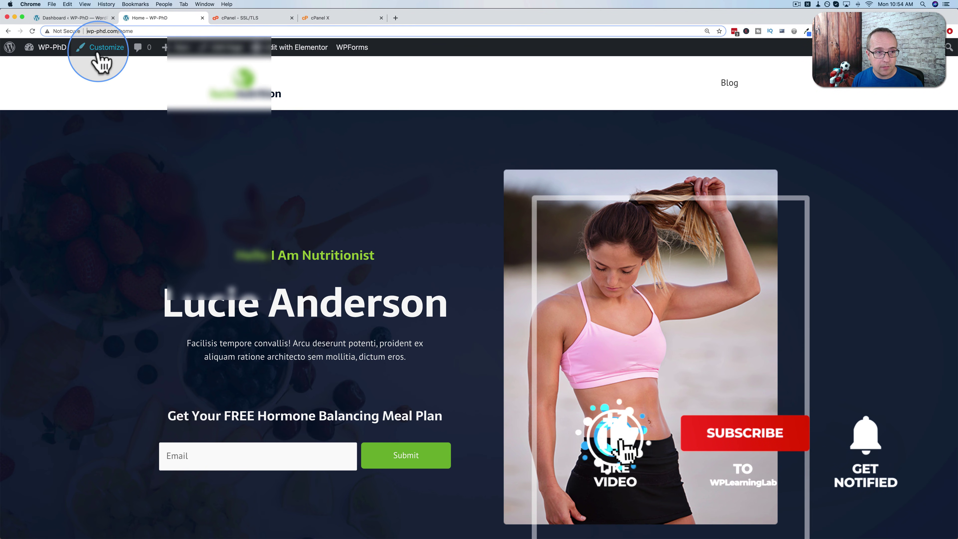
key("Left")
type("ht")
key("Escape")
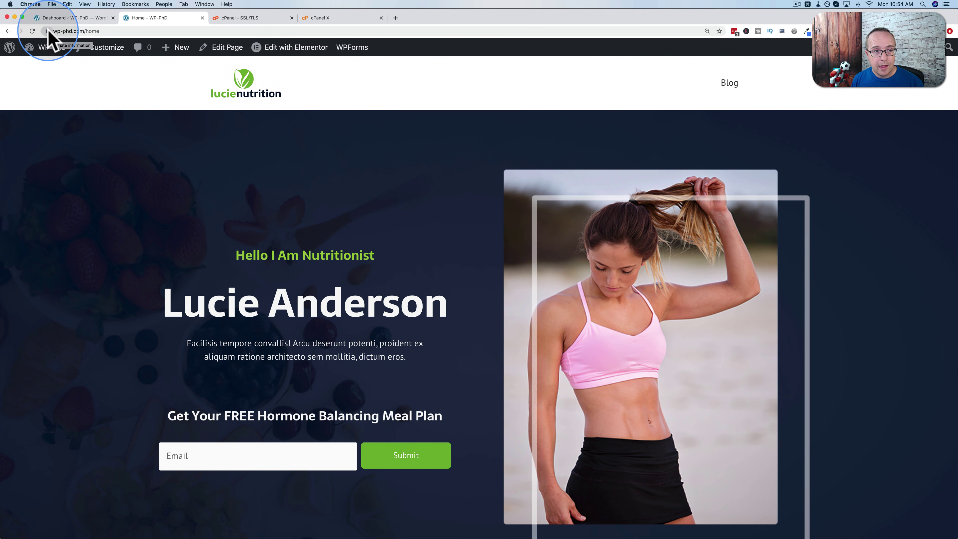
left_click(62, 18)
left_click(88, 31)
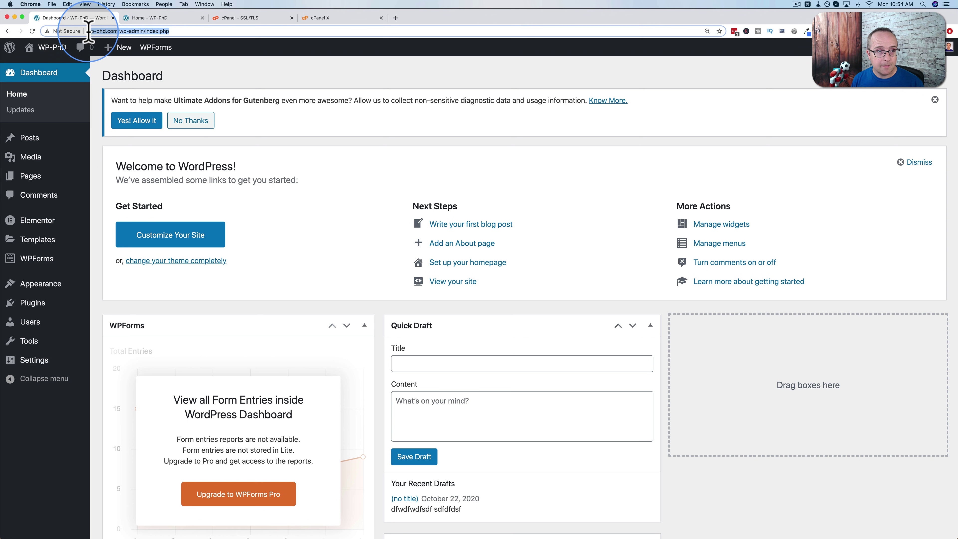
left_click(89, 31)
type("https")
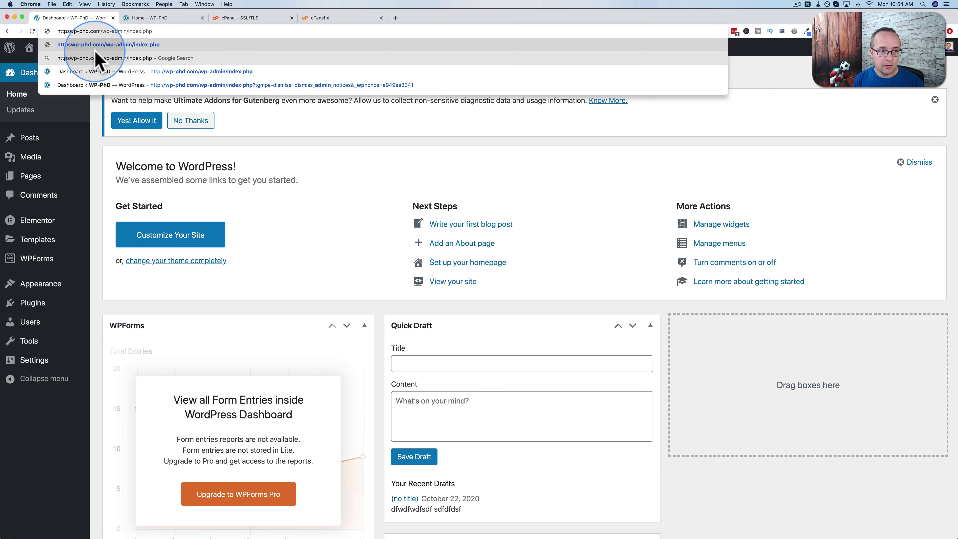
type("://")
key("Return")
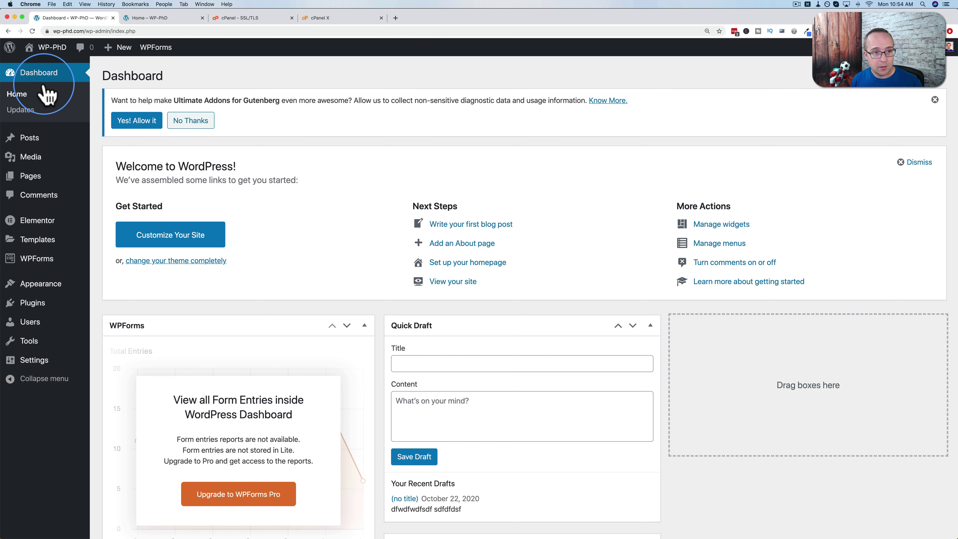
left_click(95, 31)
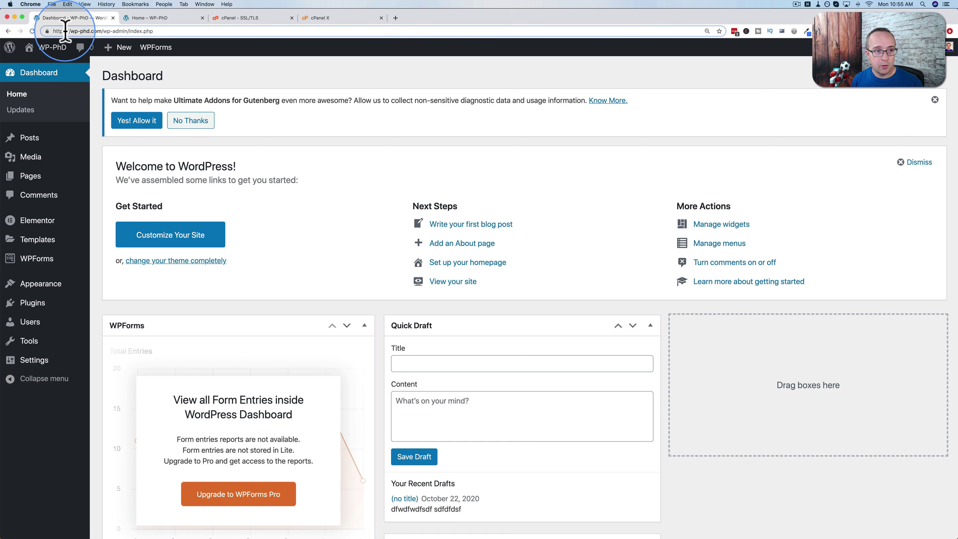
key("Return")
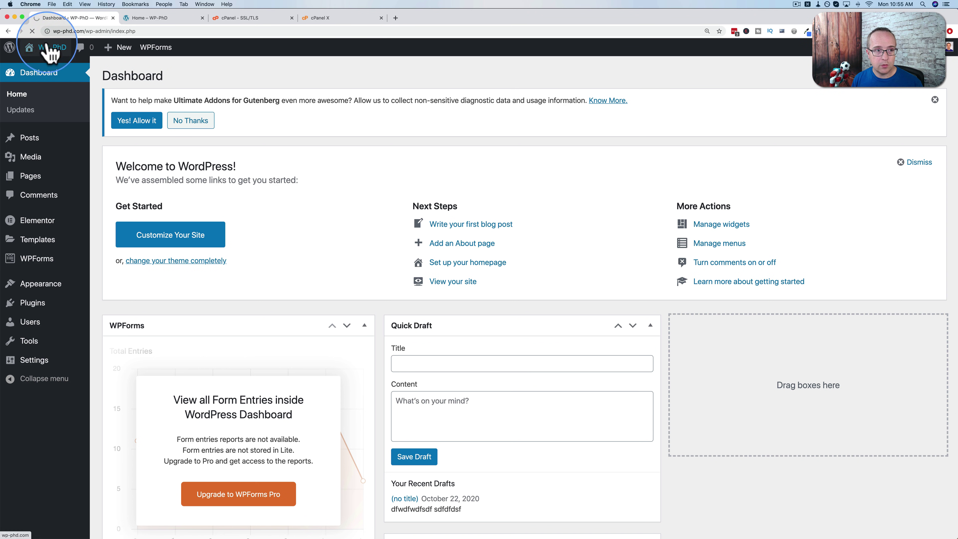
left_click(77, 31)
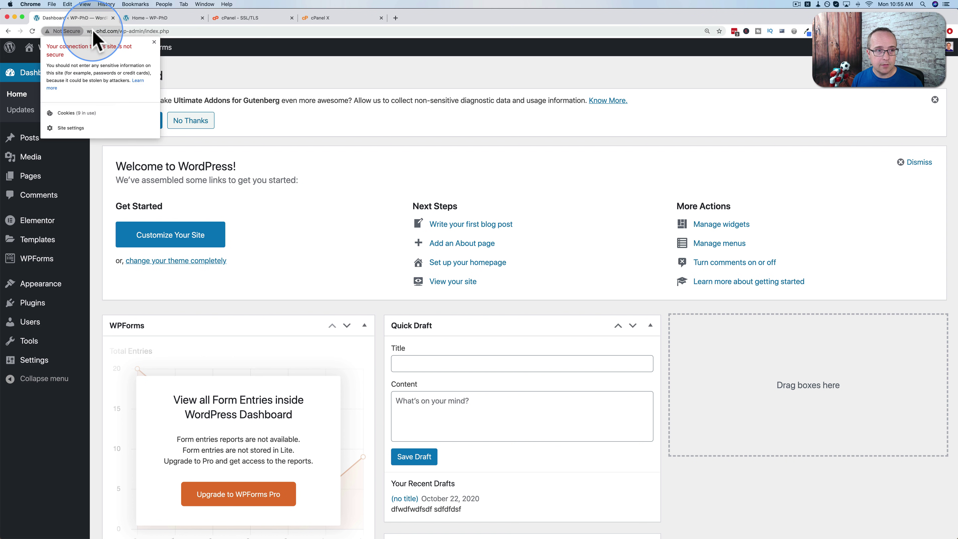
left_click(89, 31)
left_click(89, 31)
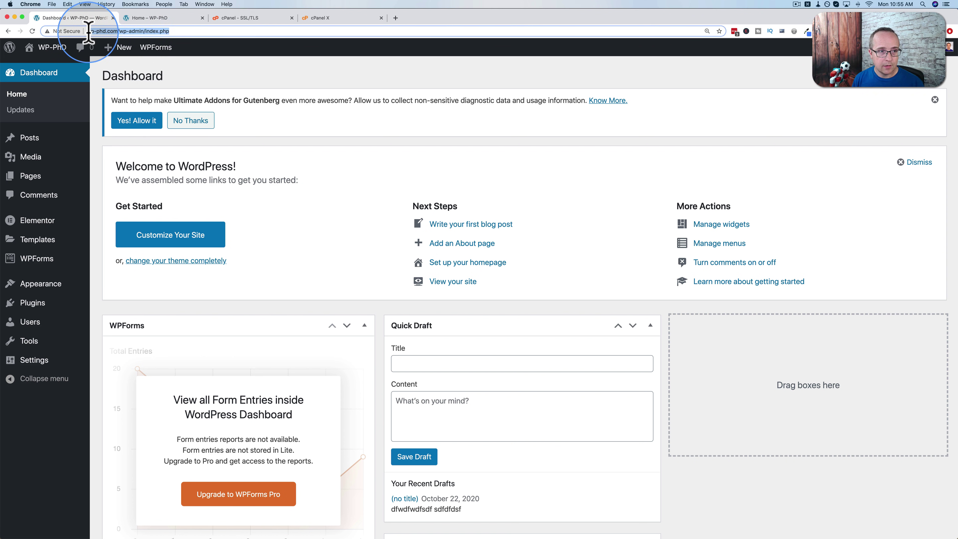
left_click(90, 31)
type("https")
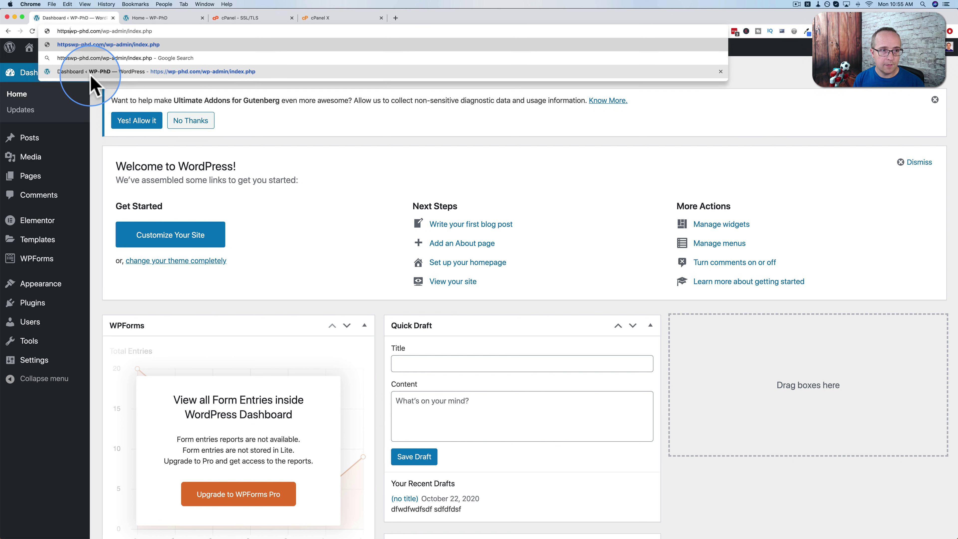
type("://")
key("Return")
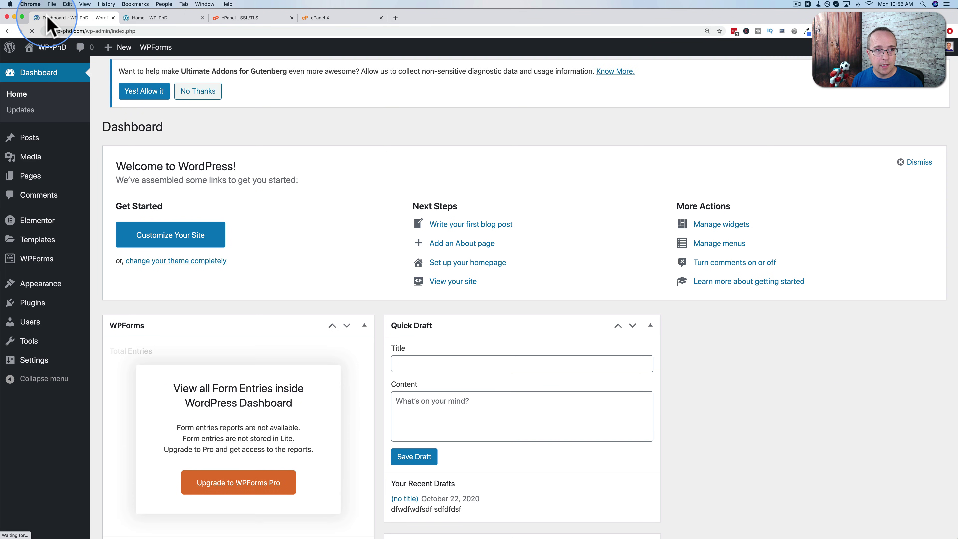
- In General Settings, change WordPress Address and Site Address from http to https
mouse_move(56, 56)
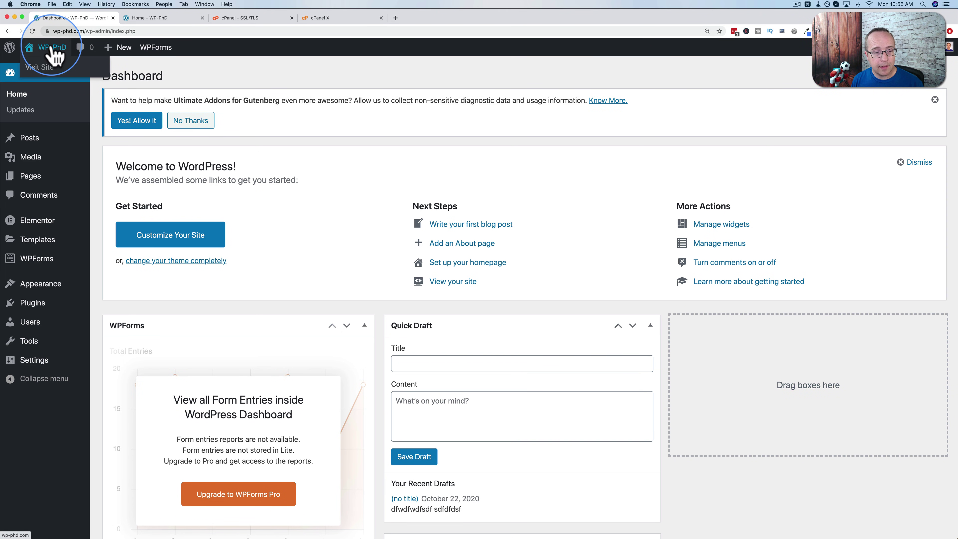
mouse_move(21, 364)
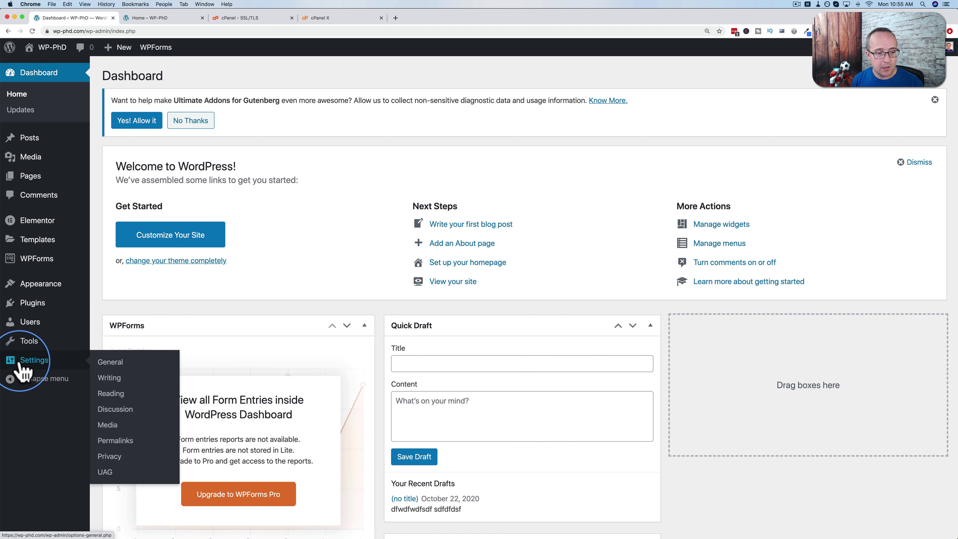
left_click(114, 363)
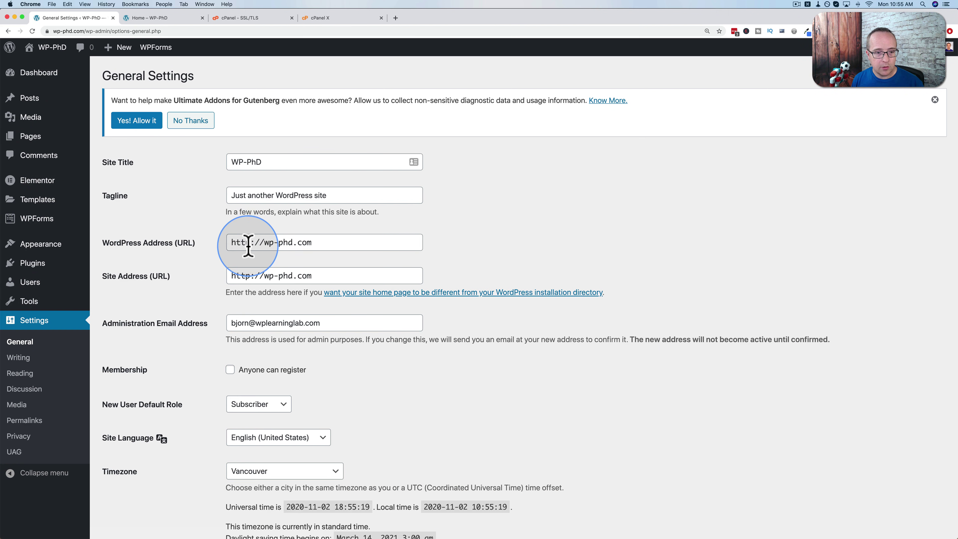
left_click(250, 243)
type("s")
left_click(254, 276)
type("s")
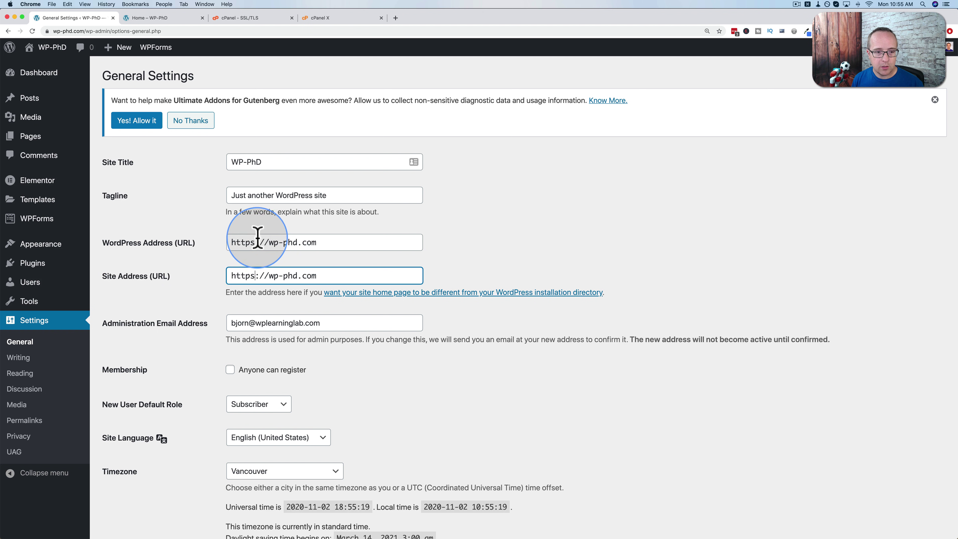
double_click(236, 240)
- Save the new https addresses, log back in, and reload the site homepage
scroll(182, 310, "down", 10)
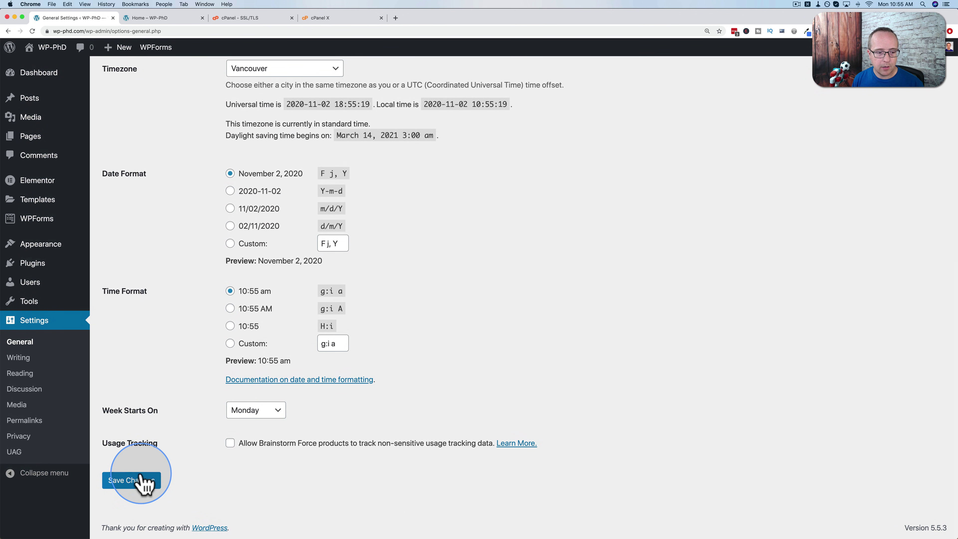
left_click(145, 484)
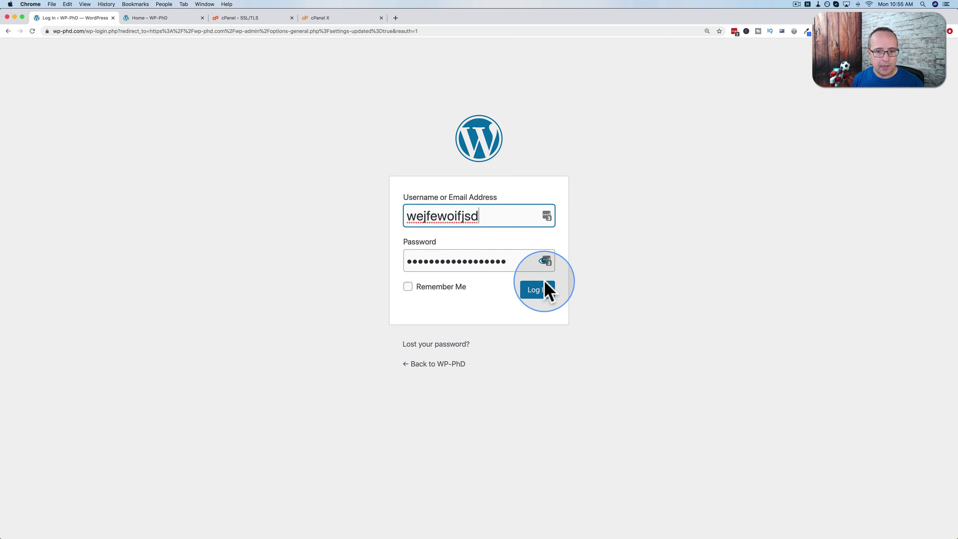
left_click(540, 292)
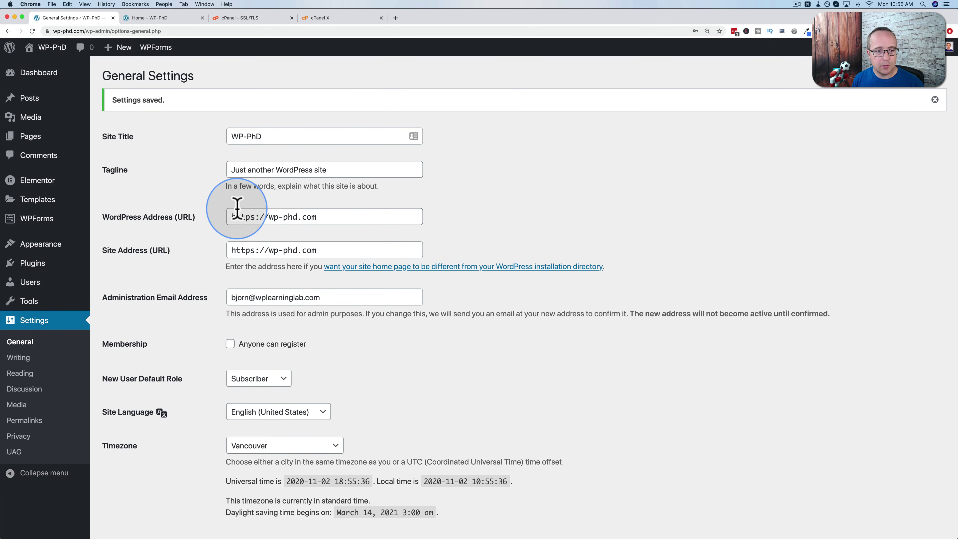
left_click_drag(316, 216, 232, 218)
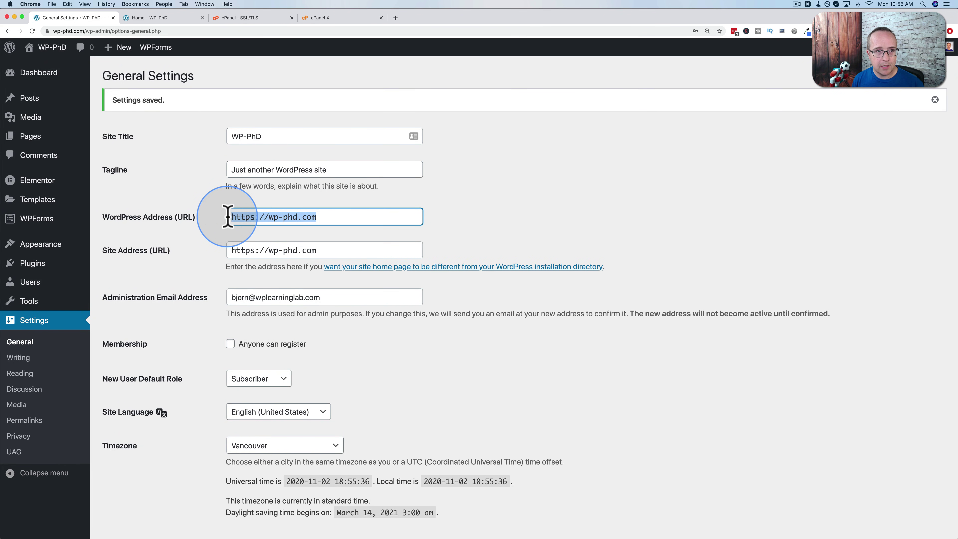
left_click(142, 19)
left_click(31, 31)
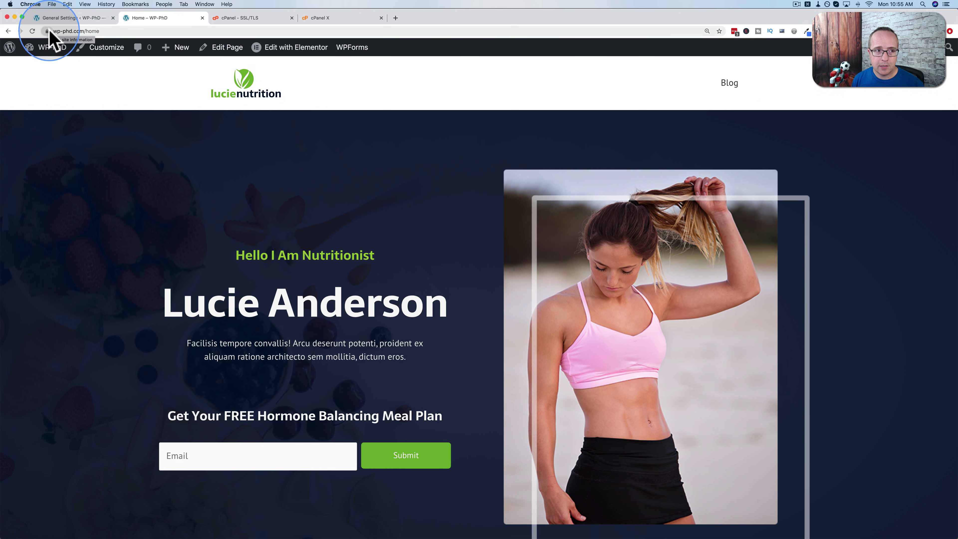
right_click(110, 124)
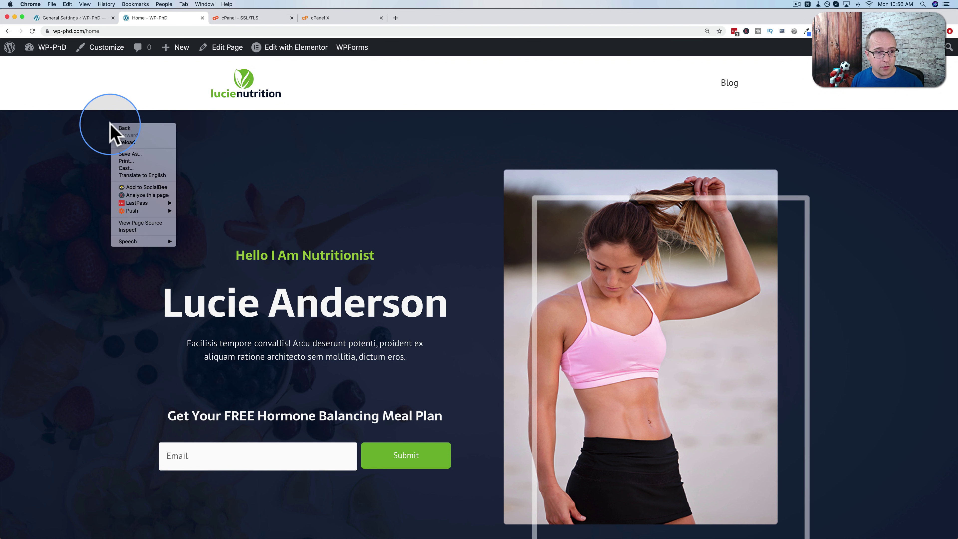
left_click(144, 223)
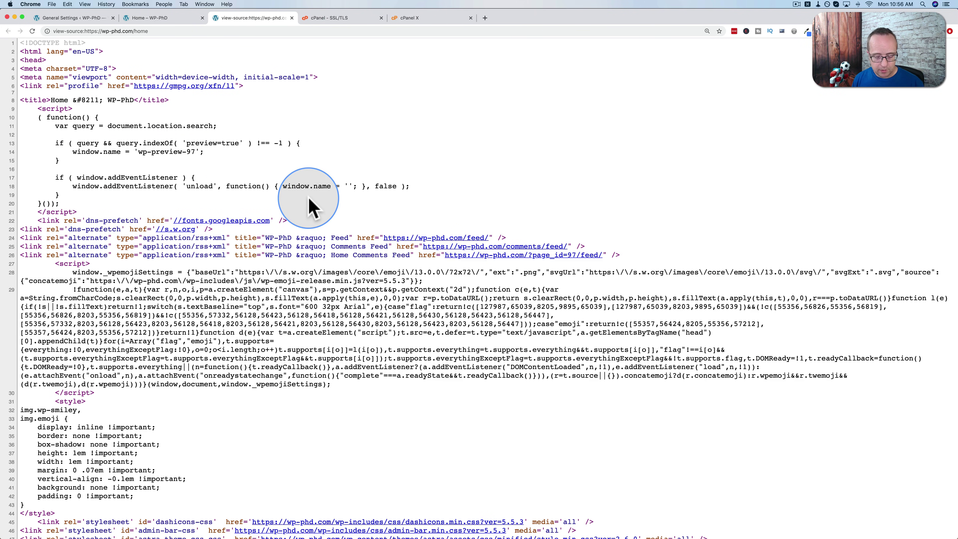
key("super+f")
type("https")
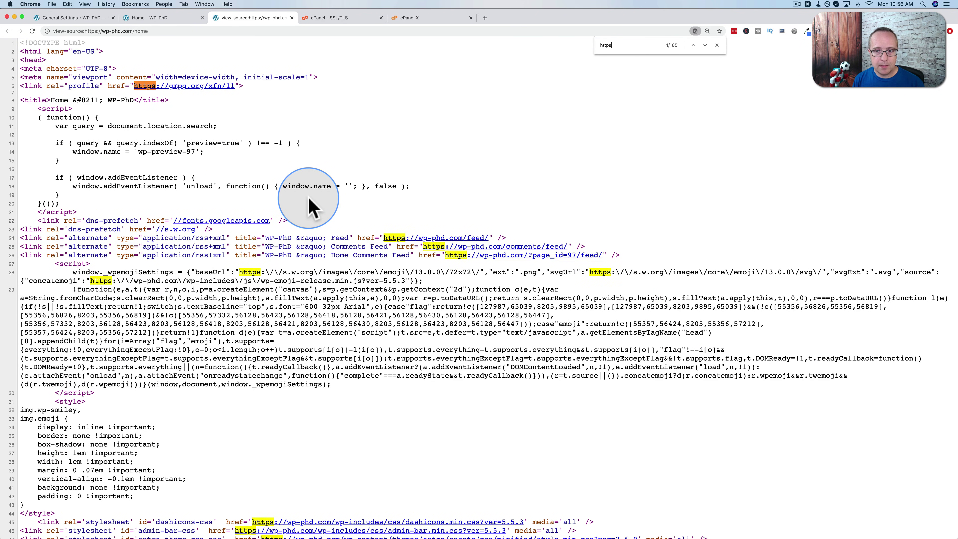
key("BackSpace")
type("://")
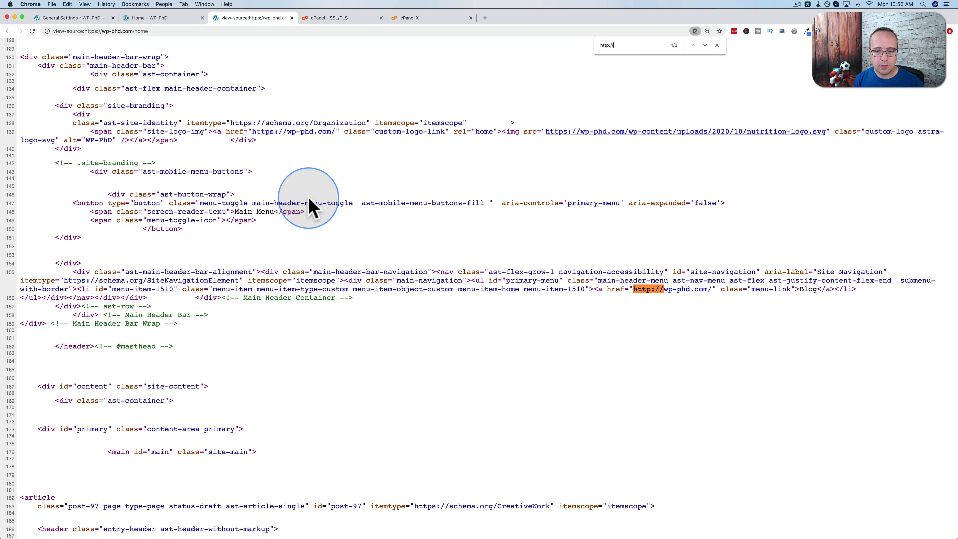
left_click(658, 290)
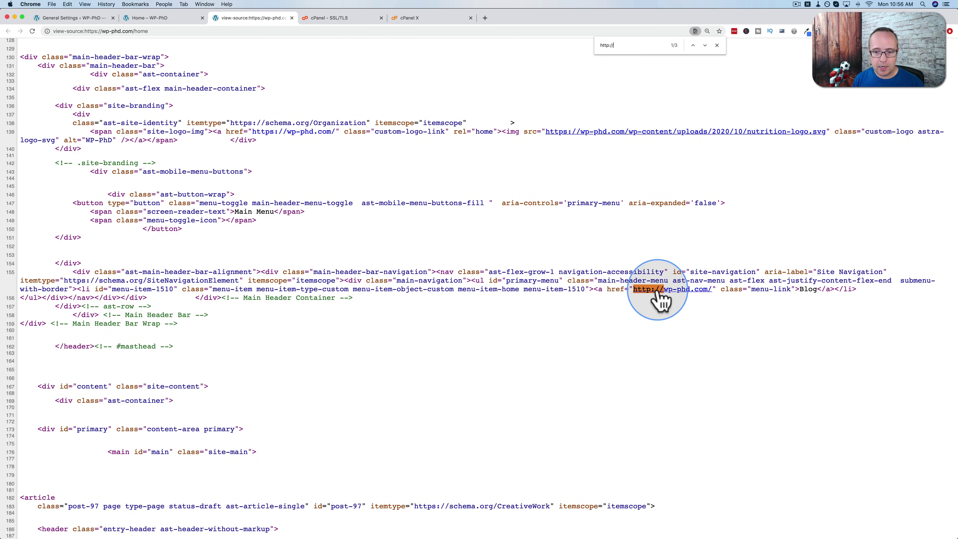
left_click(381, 18)
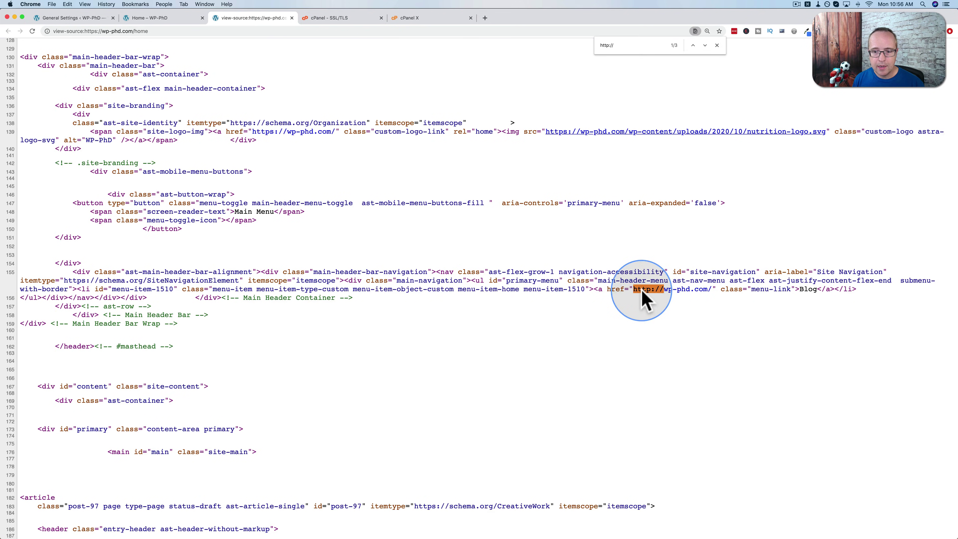
- Scroll the source and inspect the dashicons stylesheet URL on line 45
scroll(308, 249, "up", 15)
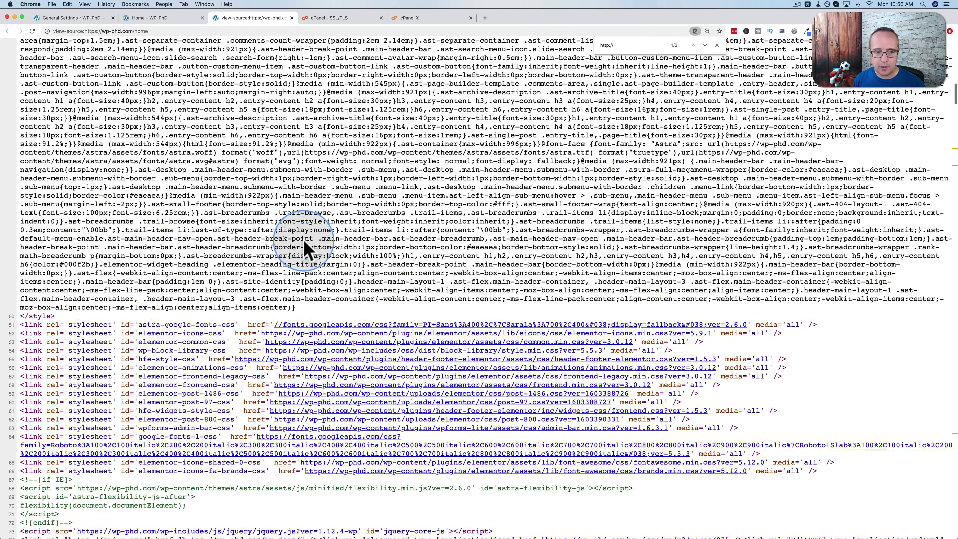
scroll(307, 250, "up", 10)
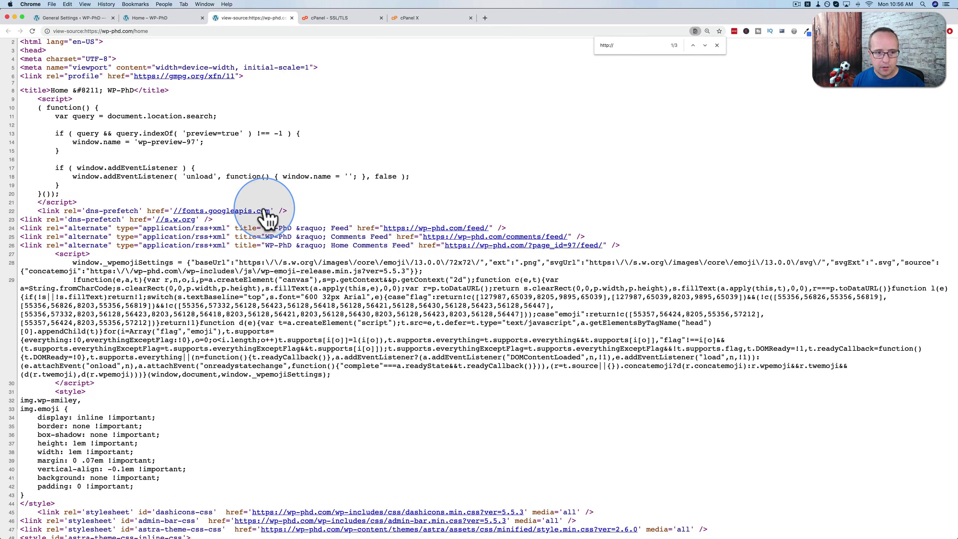
scroll(269, 217, "down", 1)
scroll(268, 217, "down", 10)
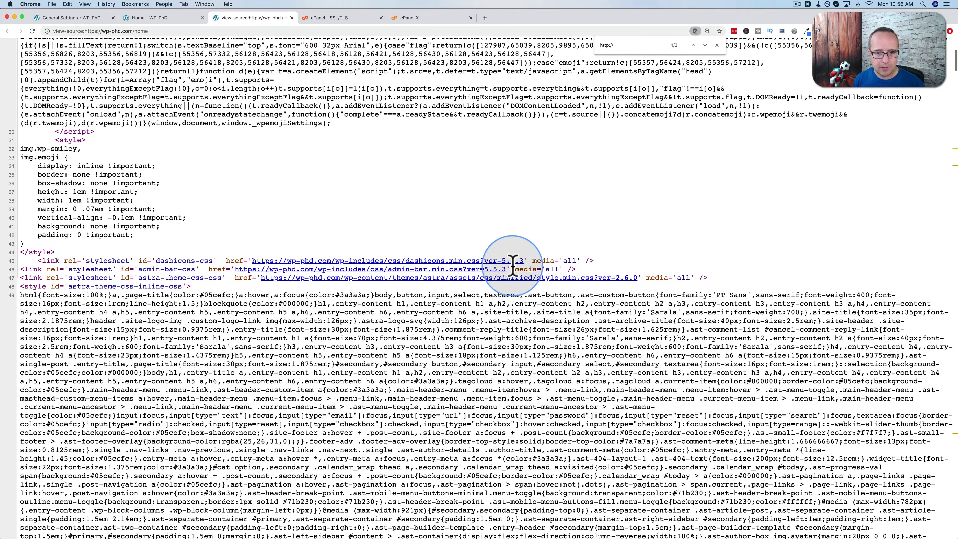
left_click_drag(528, 261, 239, 257)
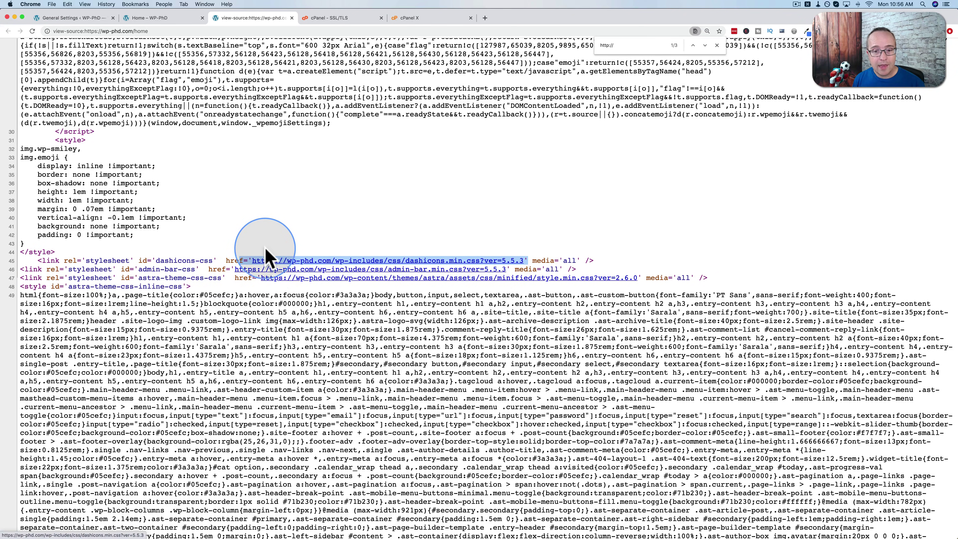
left_click(259, 238)
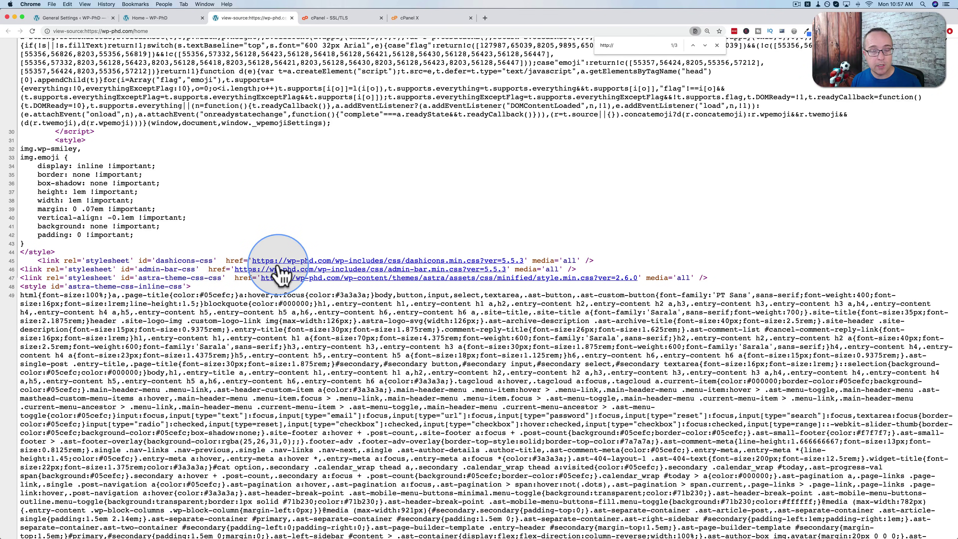
- Return to the 'Home – WP-PhD' tab showing the live https homepage
left_click(159, 19)
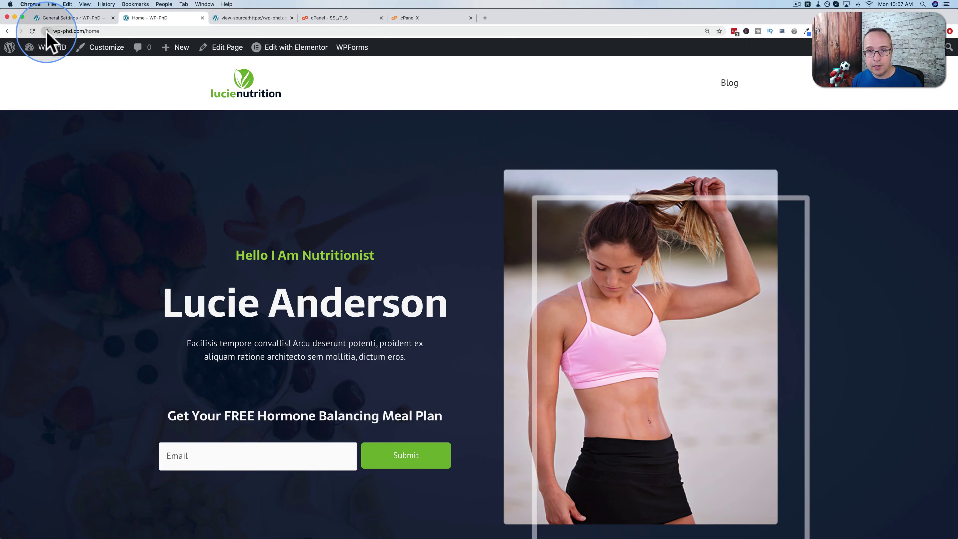